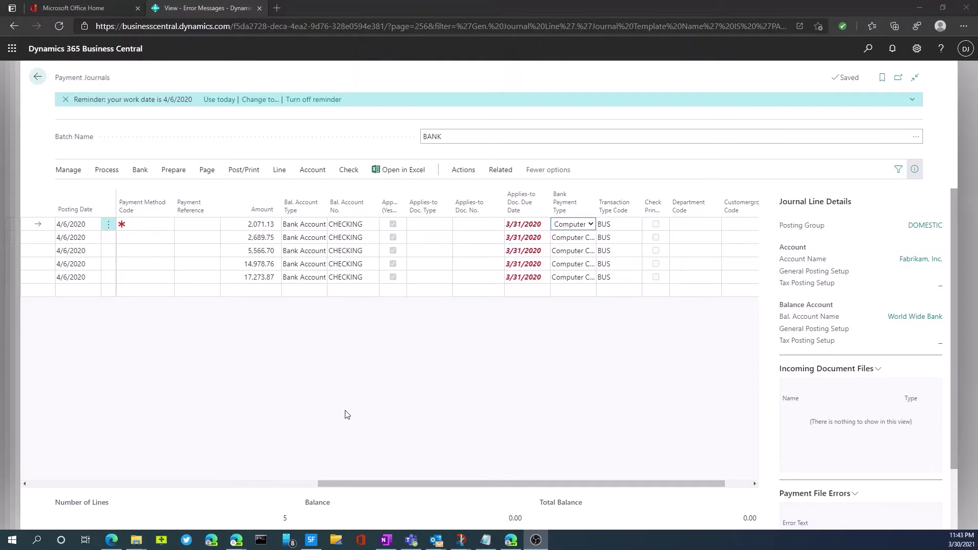
Keep Computer Check as the bank payment type and set Fabrikam's payment method to CHECK.
{"action": "left_click", "coordinate": [591, 225]}
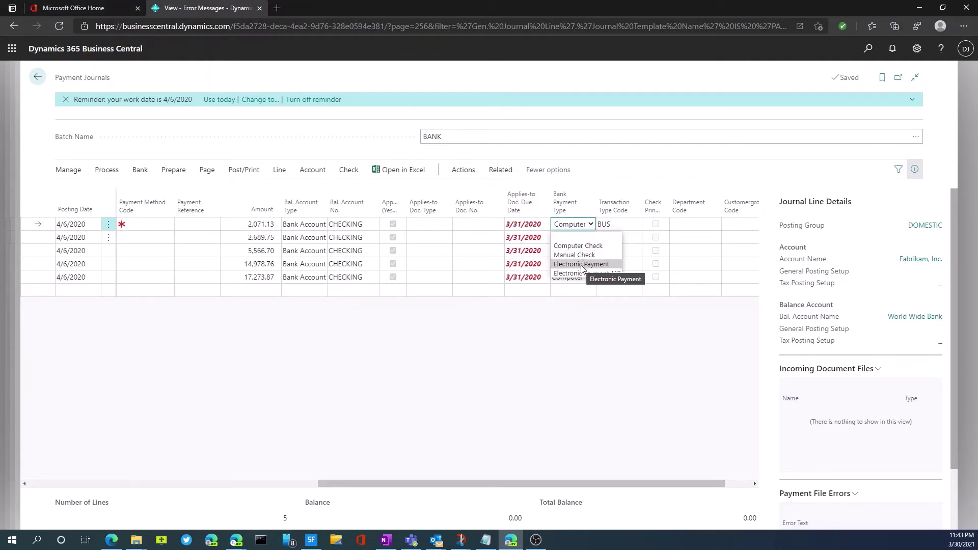
{"action": "left_click", "coordinate": [592, 224]}
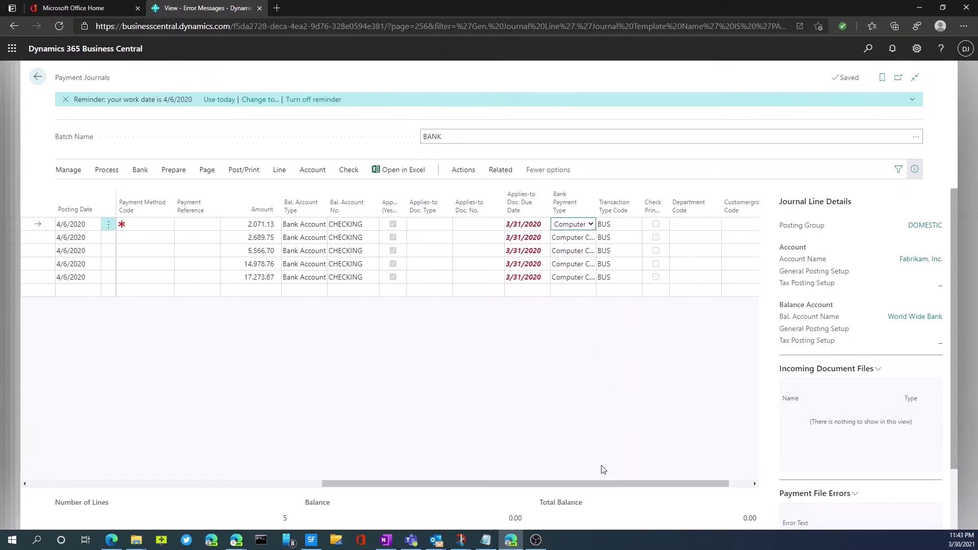
{"action": "left_click_drag", "start_coordinate": [594, 483], "coordinate": [485, 484]}
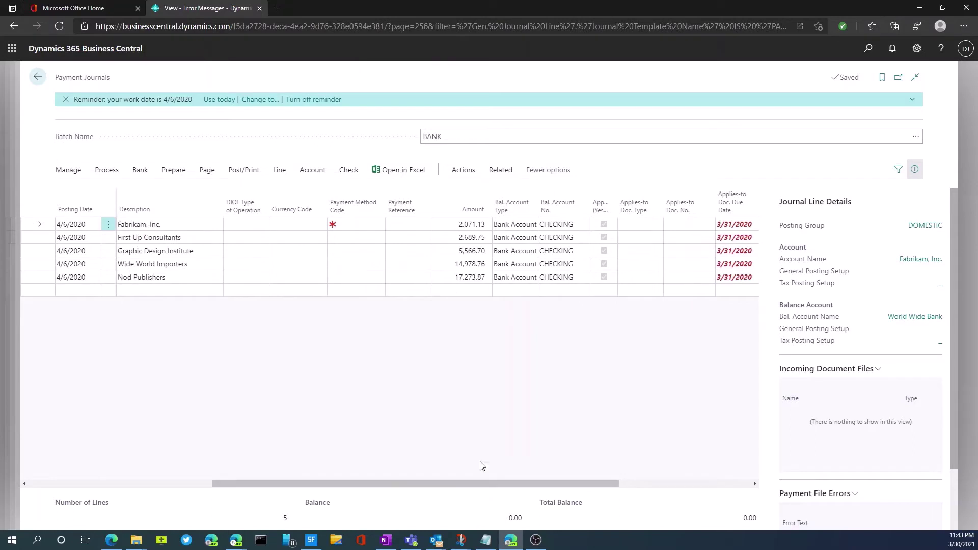
{"action": "left_click", "coordinate": [353, 224]}
{"action": "left_click", "coordinate": [378, 226]}
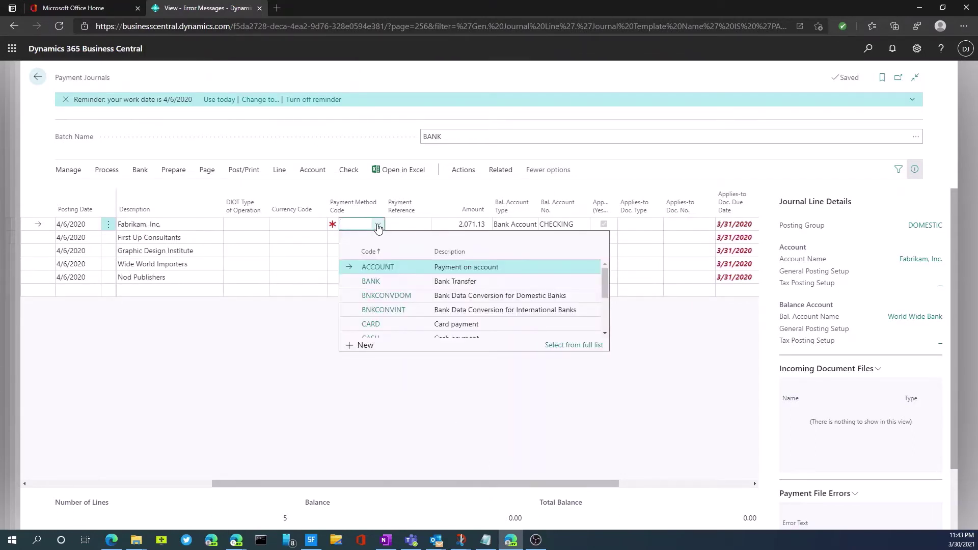
{"action": "left_click_drag", "start_coordinate": [606, 286], "coordinate": [603, 301]}
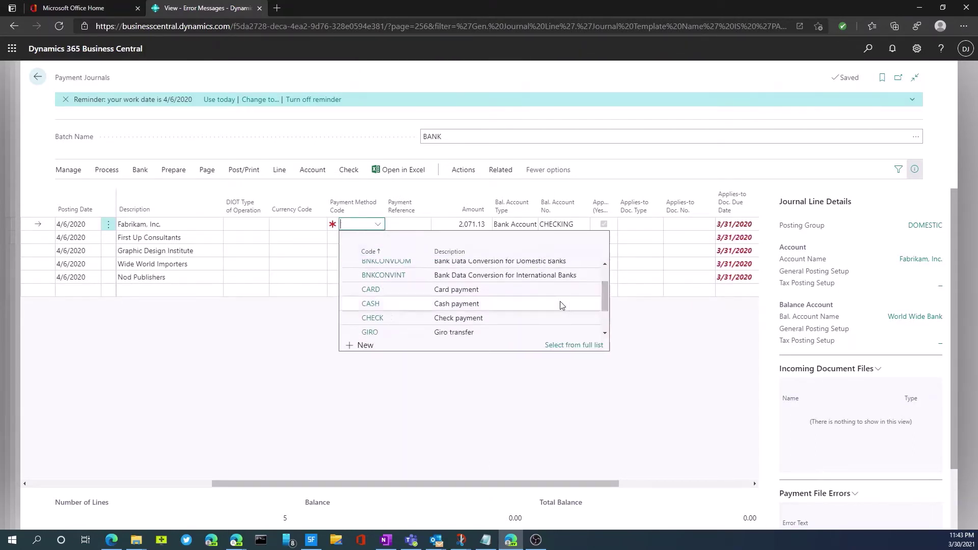
{"action": "left_click", "coordinate": [381, 323]}
Set the payment method to CHECK for First Up Consultants and Graphic Design Institute.
{"action": "left_click", "coordinate": [377, 239]}
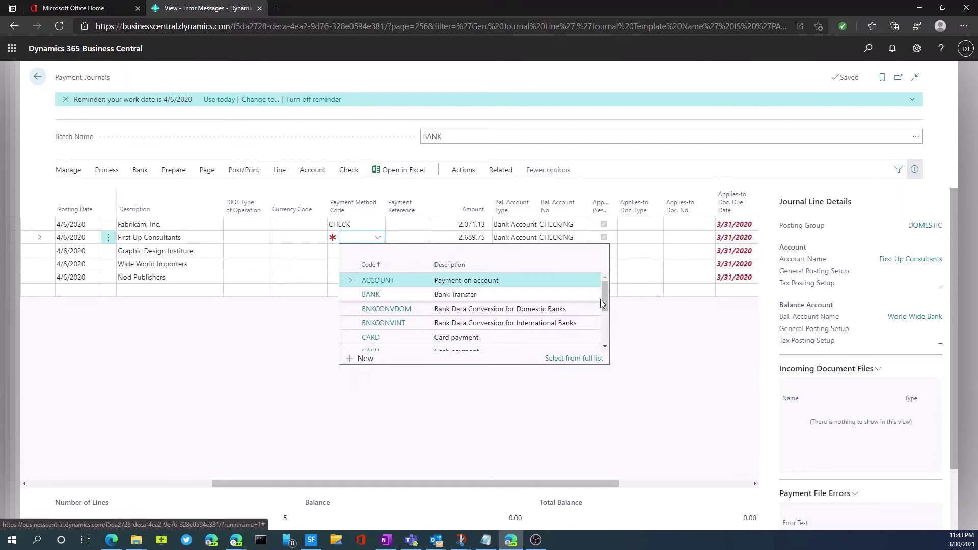
{"action": "left_click_drag", "start_coordinate": [600, 298], "coordinate": [602, 300]}
{"action": "scroll", "coordinate": [607, 303], "scroll_direction": "down", "scroll_amount": 1}
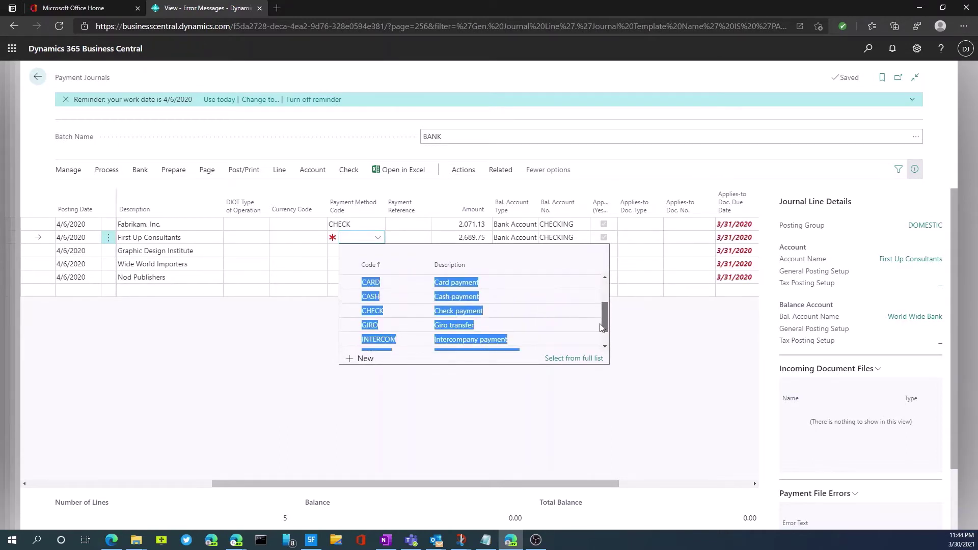
{"action": "left_click", "coordinate": [400, 315]}
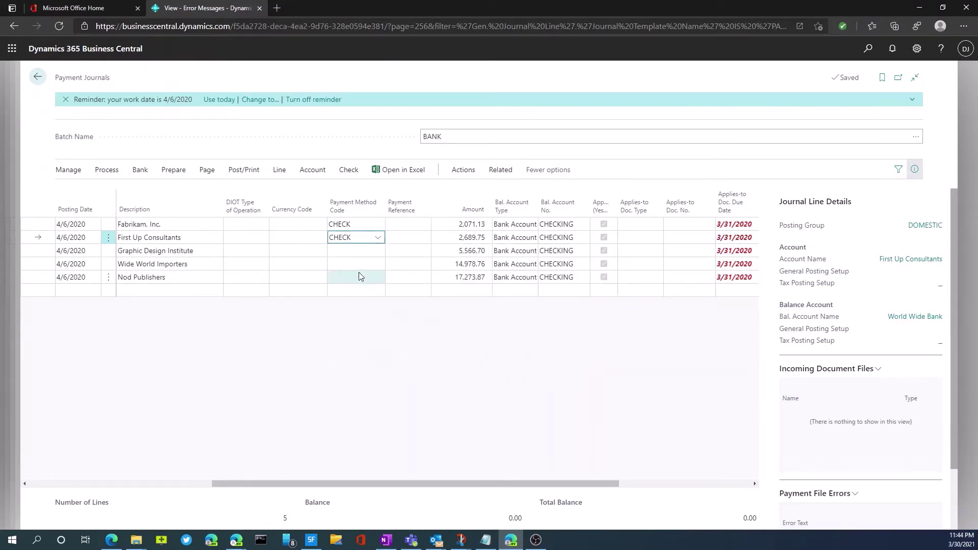
{"action": "left_click", "coordinate": [378, 256]}
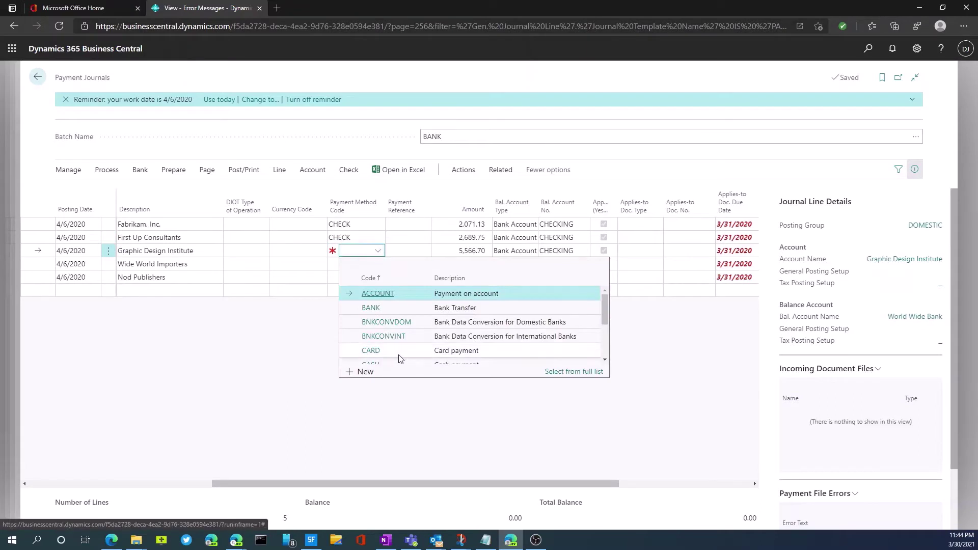
{"action": "scroll", "coordinate": [392, 357], "scroll_direction": "down", "scroll_amount": 1}
{"action": "left_click", "coordinate": [389, 356]}
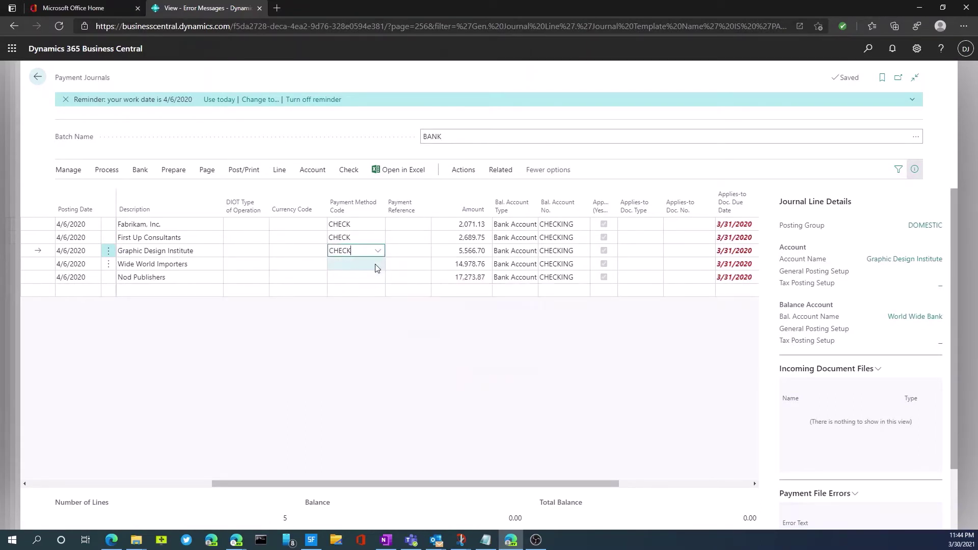
Set the payment method to CHECK for Wide World Importers and Nod Publishers.
{"action": "left_click", "coordinate": [379, 265]}
{"action": "scroll", "coordinate": [371, 357], "scroll_direction": "down", "scroll_amount": 1}
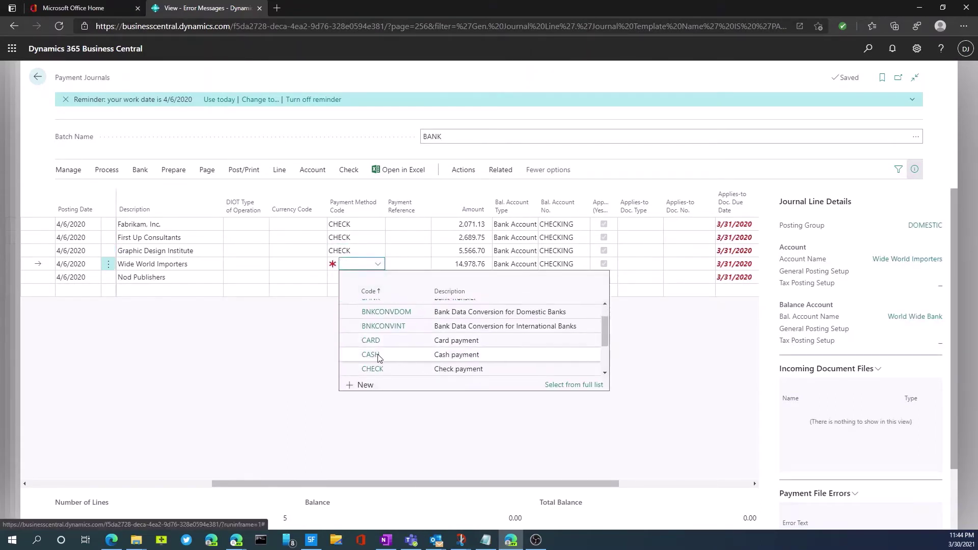
{"action": "key", "text": "Return"}
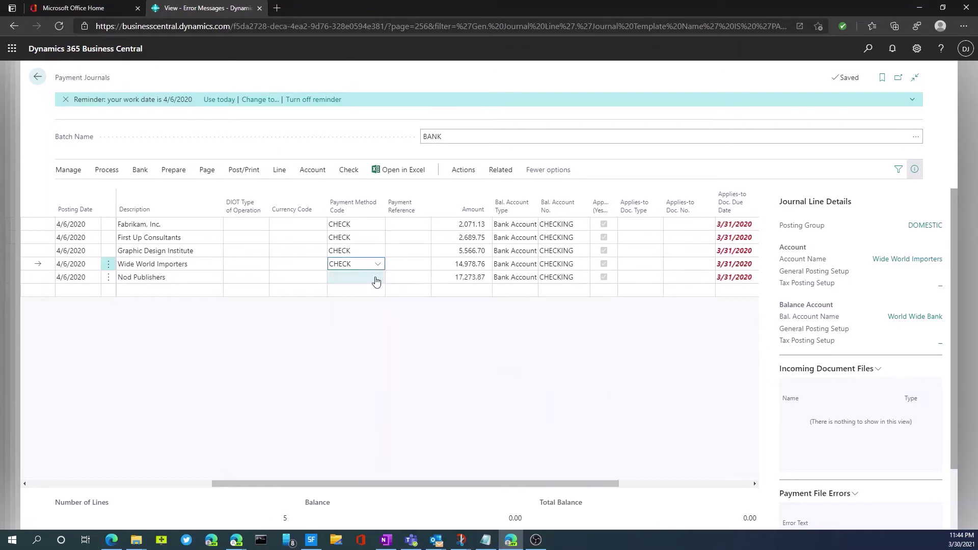
{"action": "left_click", "coordinate": [377, 278]}
{"action": "scroll", "coordinate": [382, 351], "scroll_direction": "down", "scroll_amount": 2}
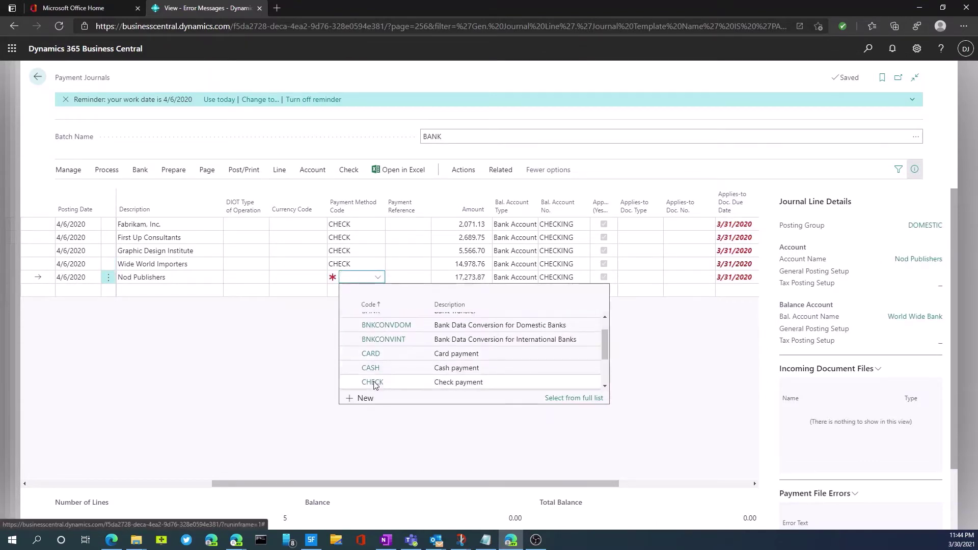
{"action": "left_click", "coordinate": [375, 383]}
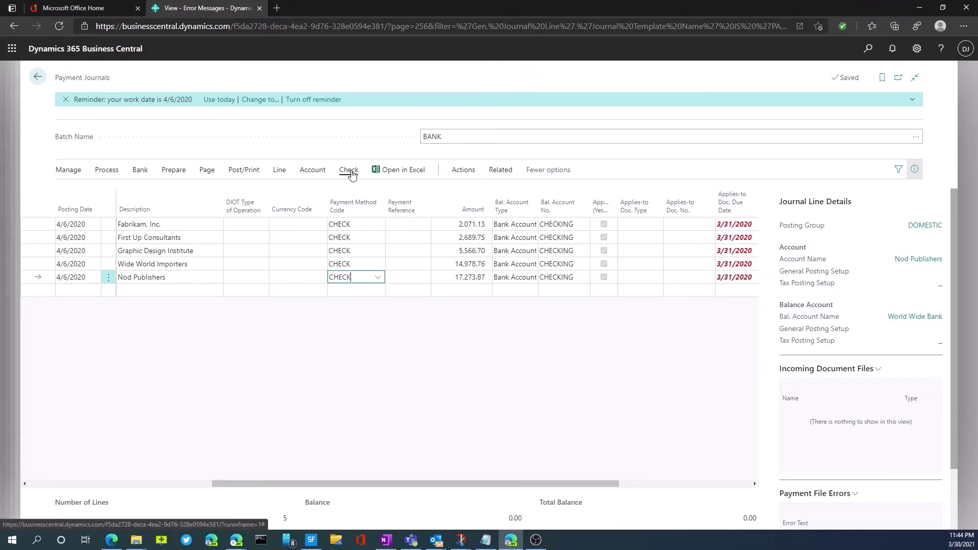
{"action": "left_click", "coordinate": [350, 171]}
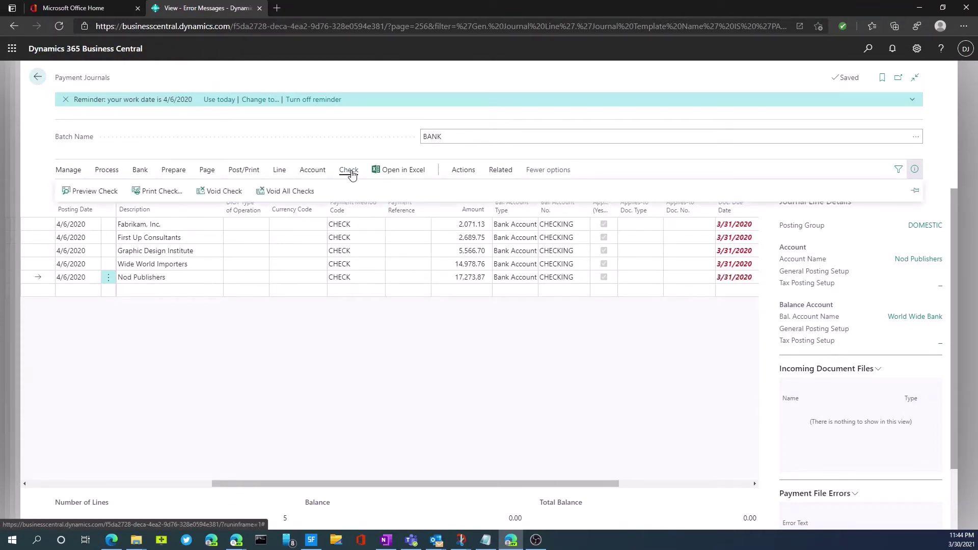
{"action": "left_click", "coordinate": [107, 196]}
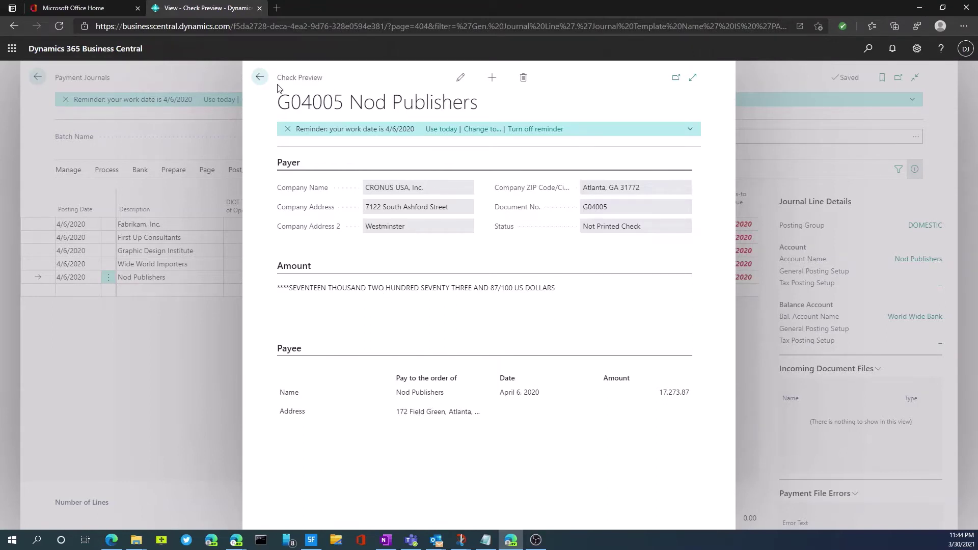
{"action": "left_click", "coordinate": [260, 78]}
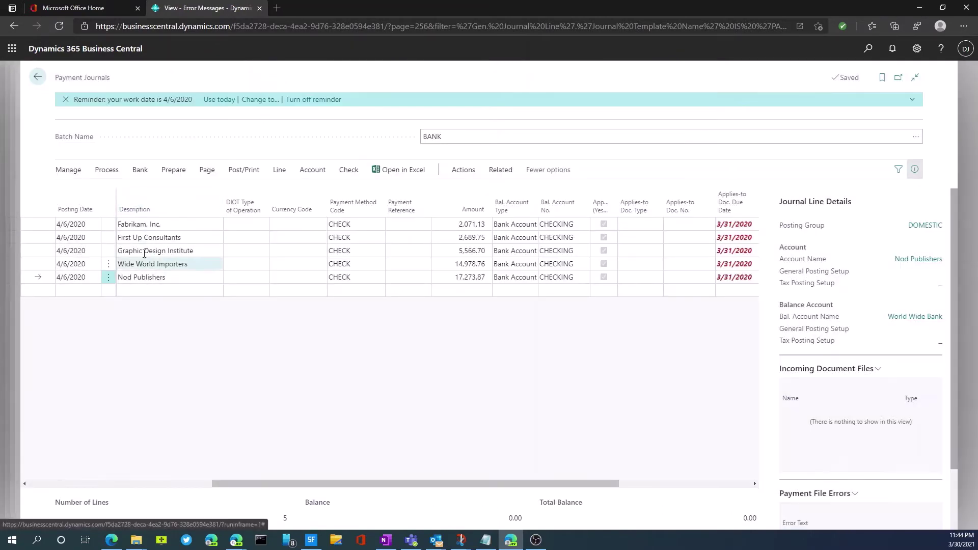
{"action": "left_click", "coordinate": [145, 251]}
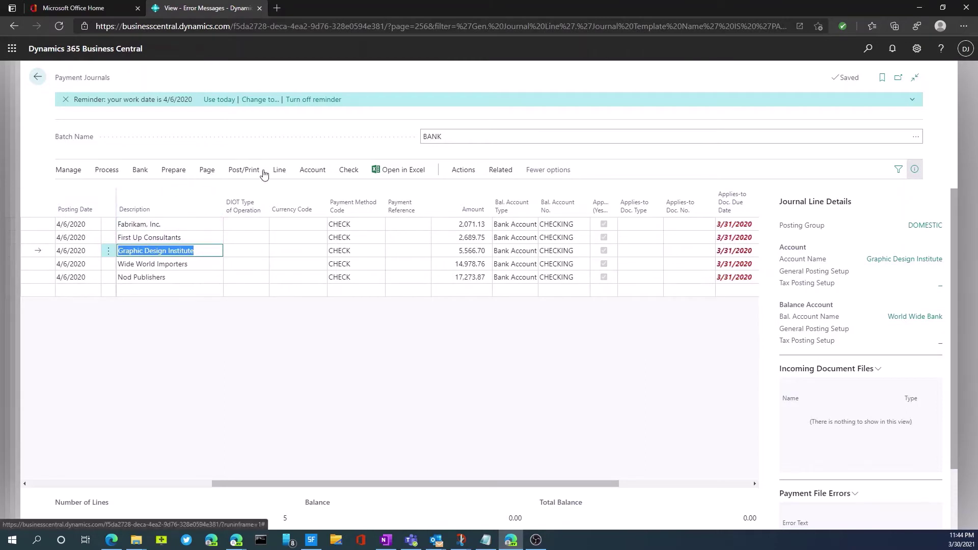
{"action": "left_click", "coordinate": [346, 175]}
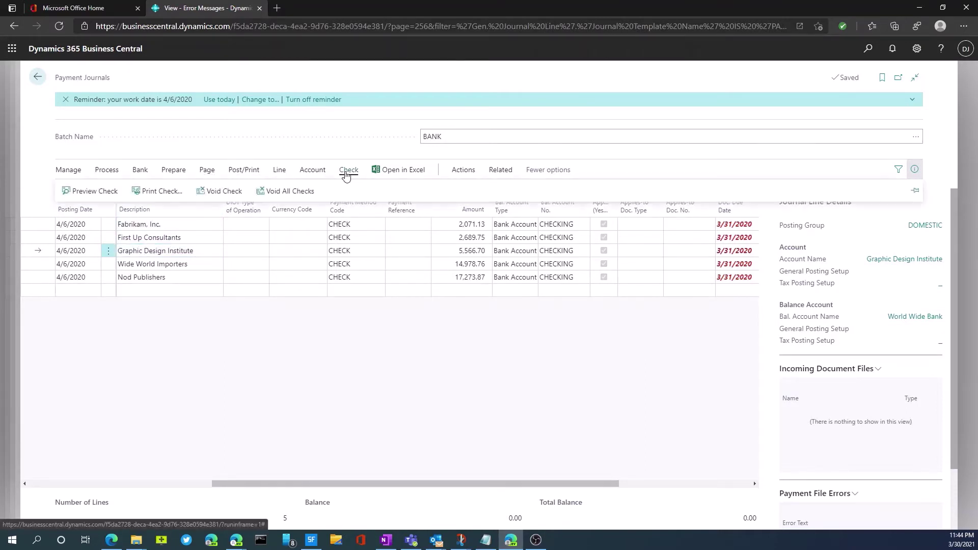
{"action": "left_click", "coordinate": [114, 191]}
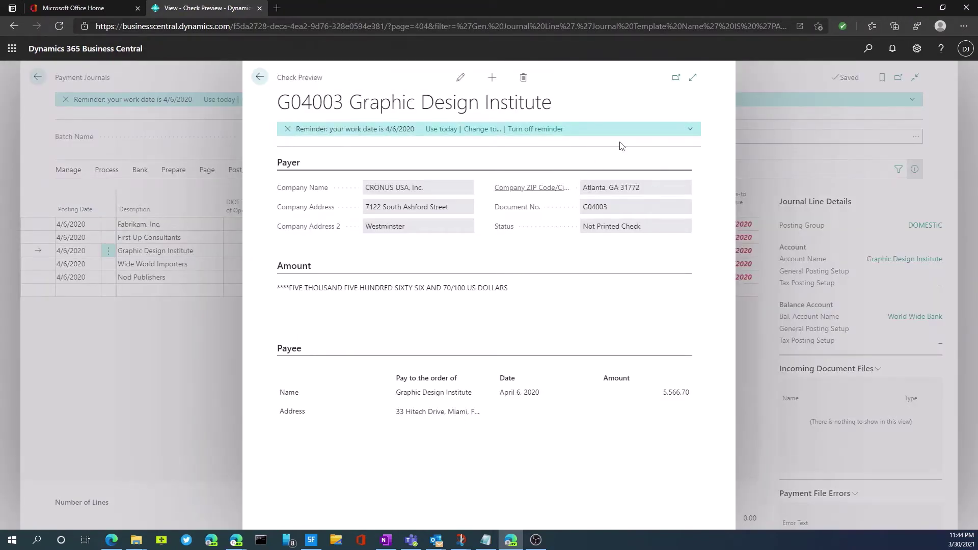
{"action": "left_click", "coordinate": [261, 81]}
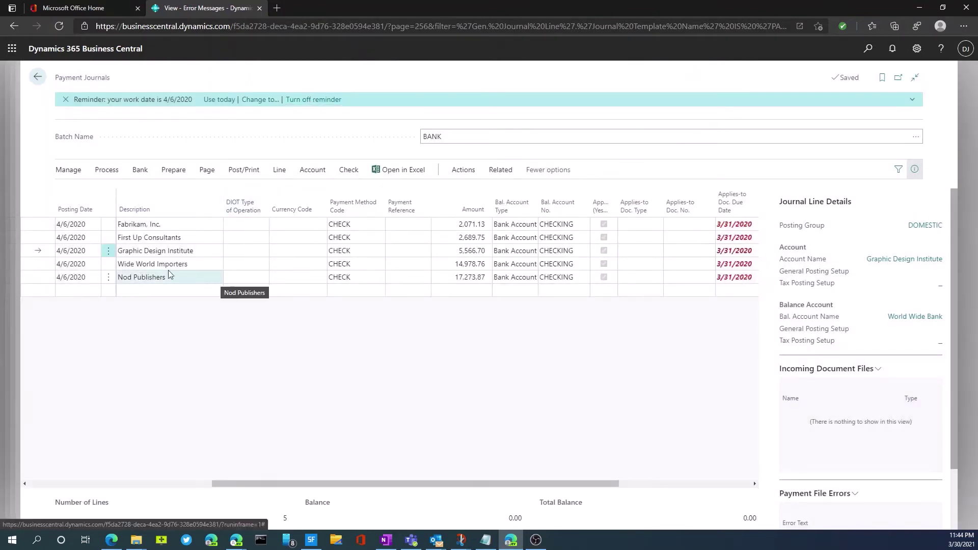
Print the checks with Bank Account CHECKING and Last Check No. 199.
{"action": "left_click", "coordinate": [347, 171]}
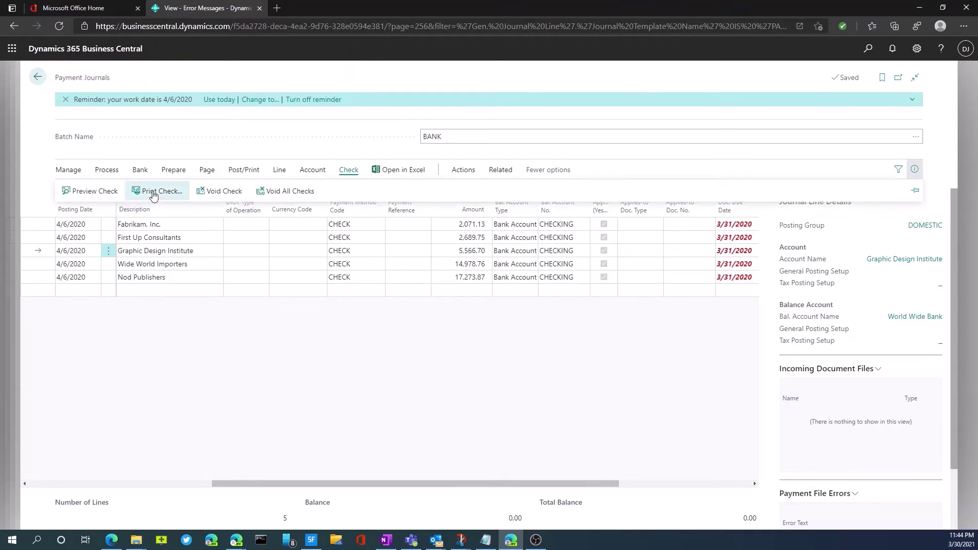
{"action": "left_click", "coordinate": [152, 191]}
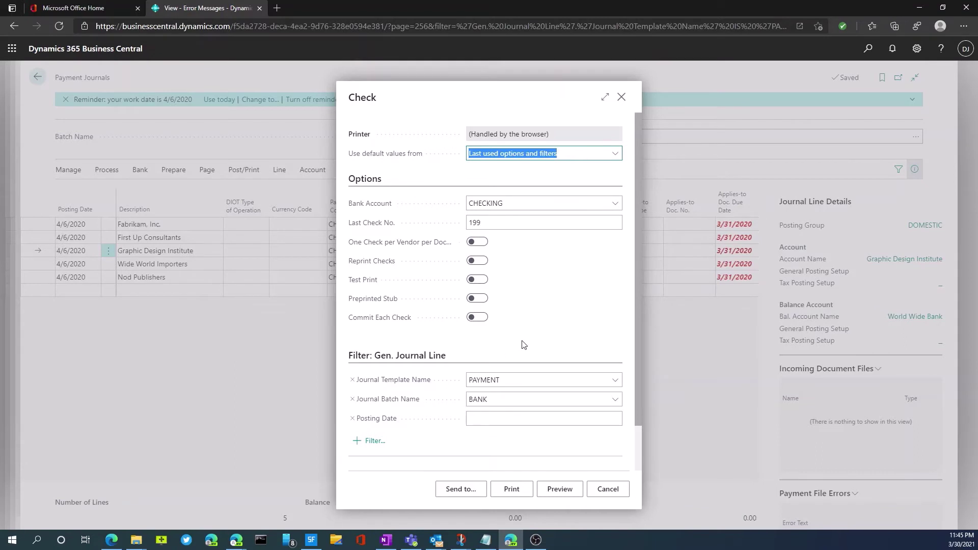
{"action": "scroll", "coordinate": [523, 345], "scroll_direction": "down", "scroll_amount": 1}
{"action": "scroll", "coordinate": [523, 345], "scroll_direction": "up", "scroll_amount": 1}
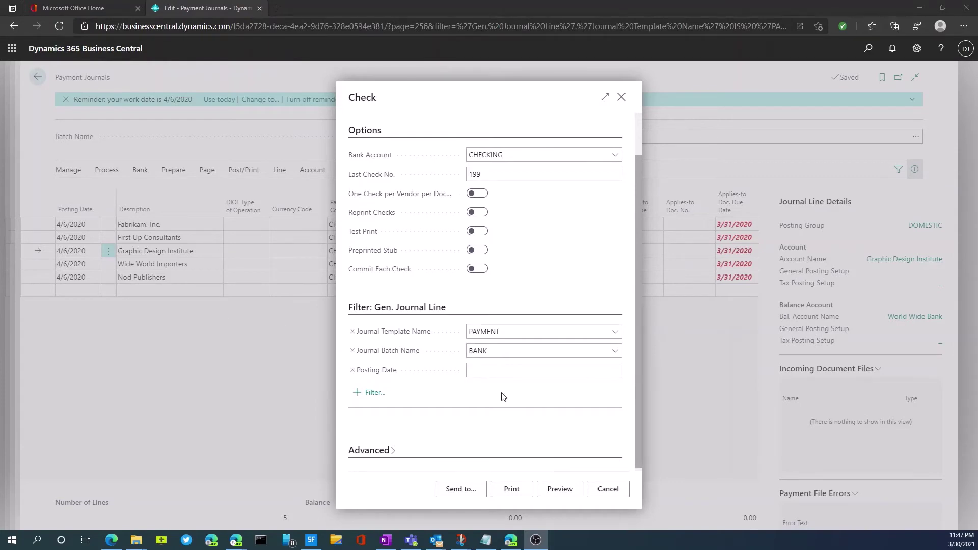
{"action": "key", "text": "Tab"}
{"action": "left_click", "coordinate": [561, 403]}
{"action": "left_click", "coordinate": [518, 492]}
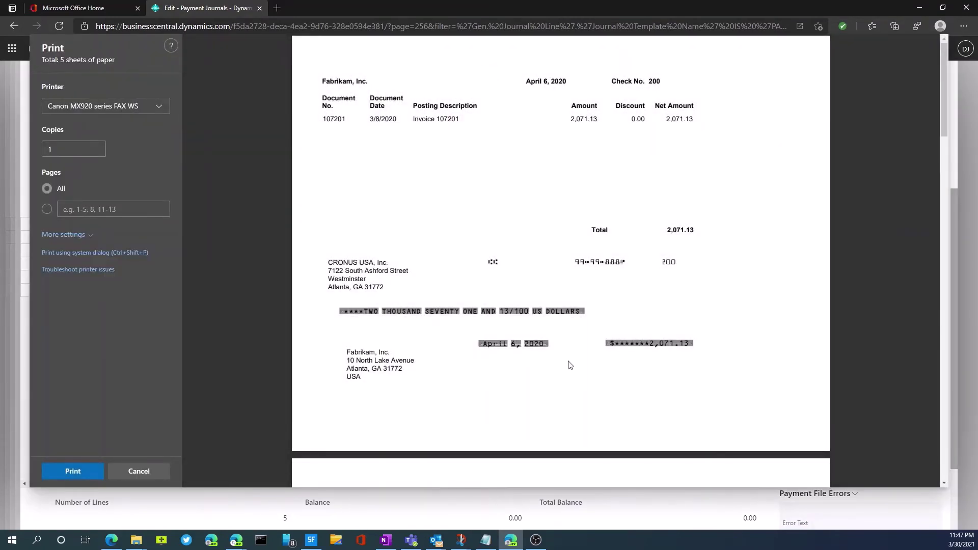
Scroll through the check preview pages for checks 200–204, then cancel printing.
{"action": "scroll", "coordinate": [570, 367], "scroll_direction": "down", "scroll_amount": 2}
{"action": "scroll", "coordinate": [565, 377], "scroll_direction": "up", "scroll_amount": 2}
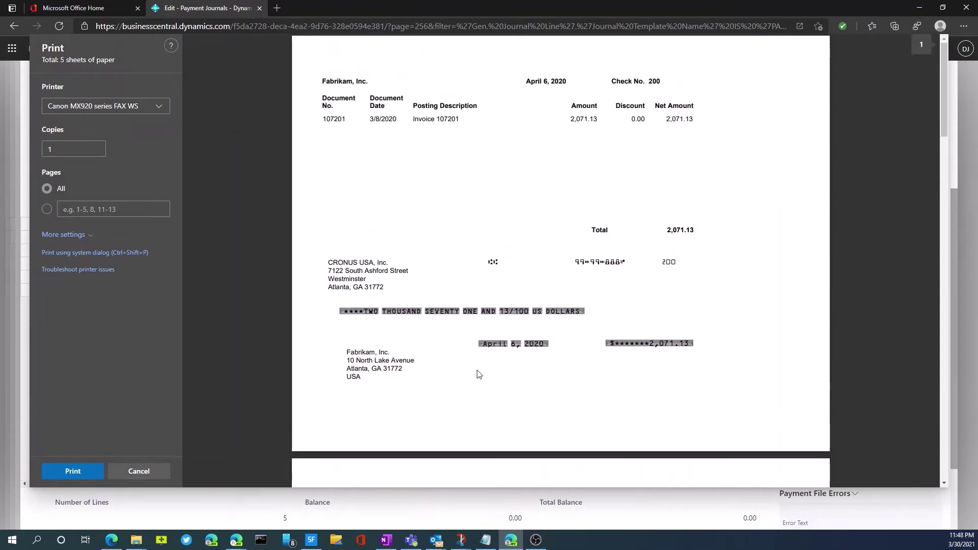
{"action": "scroll", "coordinate": [477, 374], "scroll_direction": "down", "scroll_amount": 2}
{"action": "scroll", "coordinate": [478, 373], "scroll_direction": "up", "scroll_amount": 2}
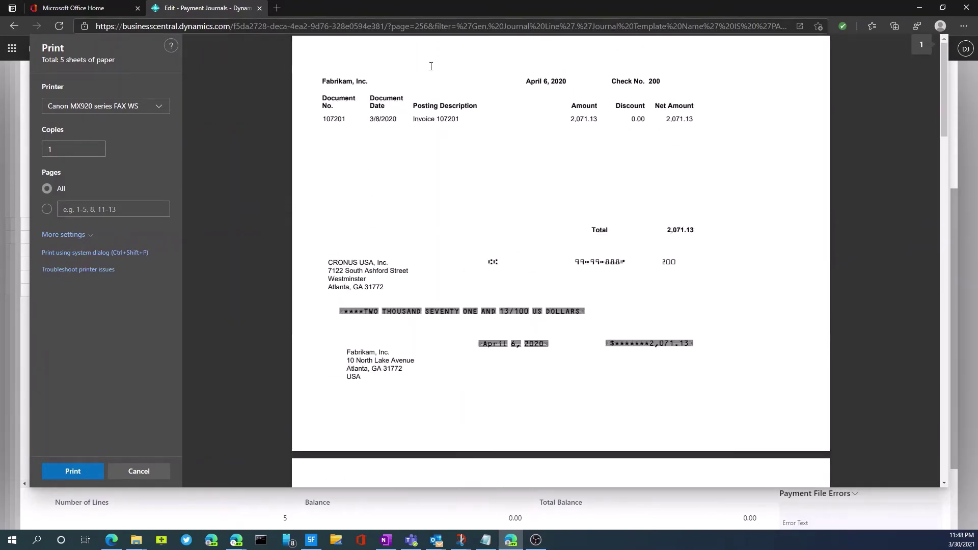
{"action": "scroll", "coordinate": [509, 311], "scroll_direction": "down", "scroll_amount": 6}
{"action": "scroll", "coordinate": [498, 301], "scroll_direction": "down", "scroll_amount": 7}
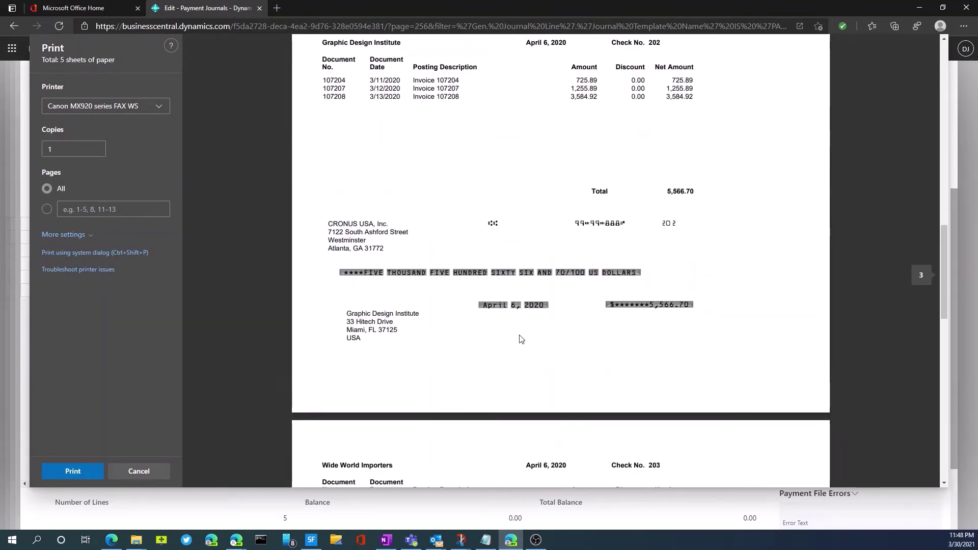
{"action": "scroll", "coordinate": [520, 338], "scroll_direction": "down", "scroll_amount": 2}
{"action": "scroll", "coordinate": [519, 337], "scroll_direction": "down", "scroll_amount": 5}
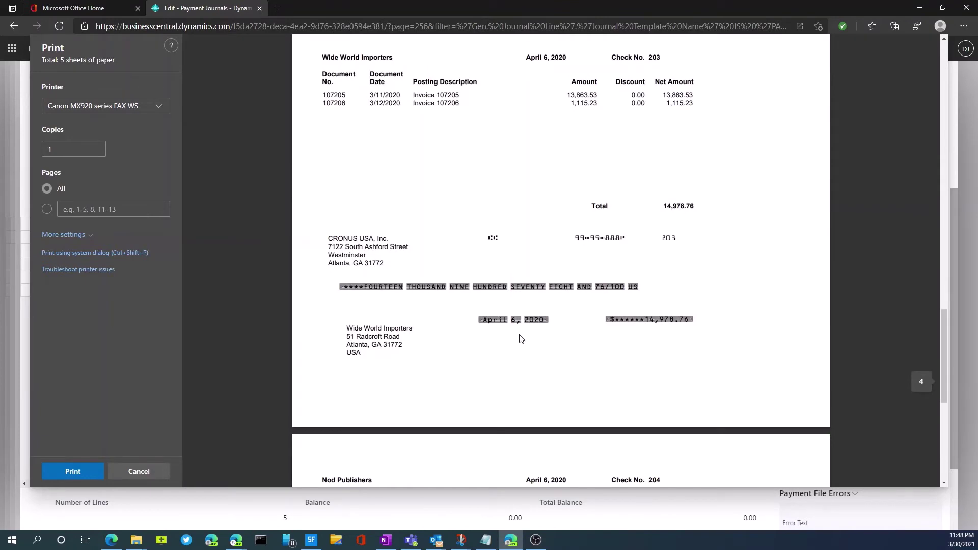
{"action": "scroll", "coordinate": [519, 338], "scroll_direction": "down", "scroll_amount": 6}
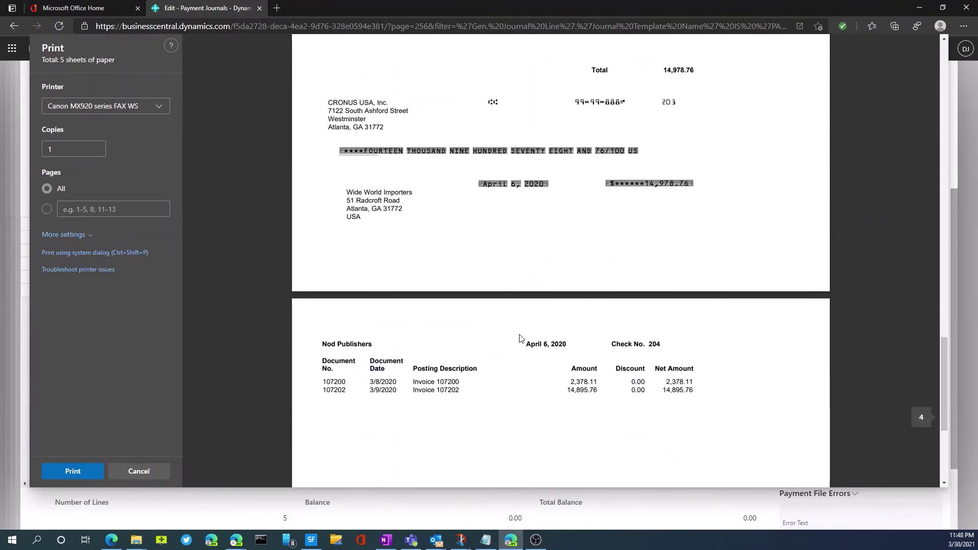
{"action": "scroll", "coordinate": [519, 338], "scroll_direction": "up", "scroll_amount": 5}
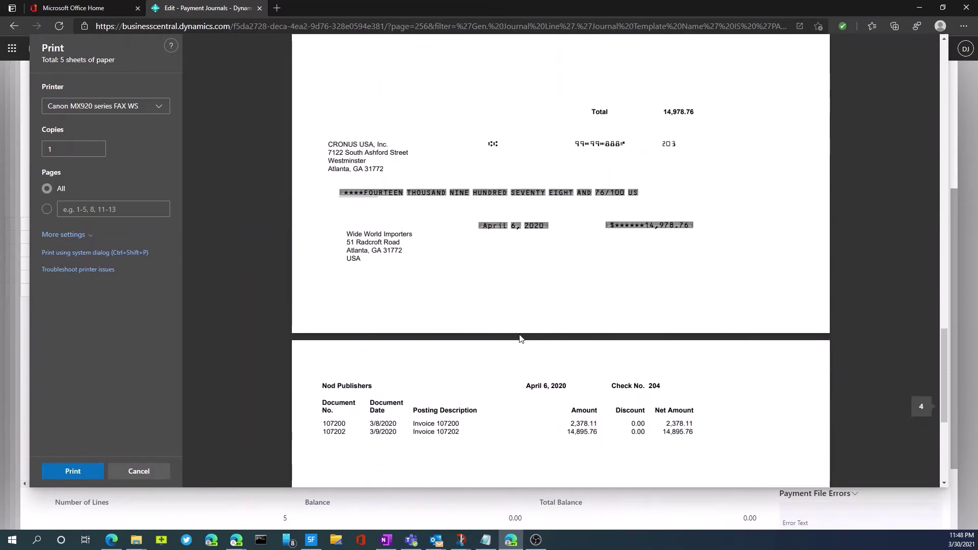
{"action": "scroll", "coordinate": [520, 338], "scroll_direction": "up", "scroll_amount": 3}
{"action": "scroll", "coordinate": [519, 338], "scroll_direction": "up", "scroll_amount": 1}
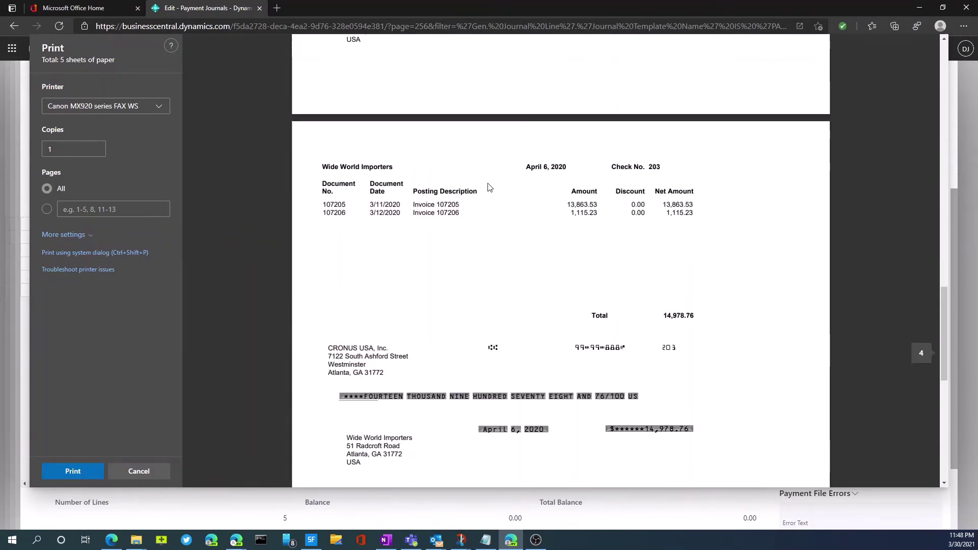
{"action": "scroll", "coordinate": [488, 327], "scroll_direction": "down", "scroll_amount": 1}
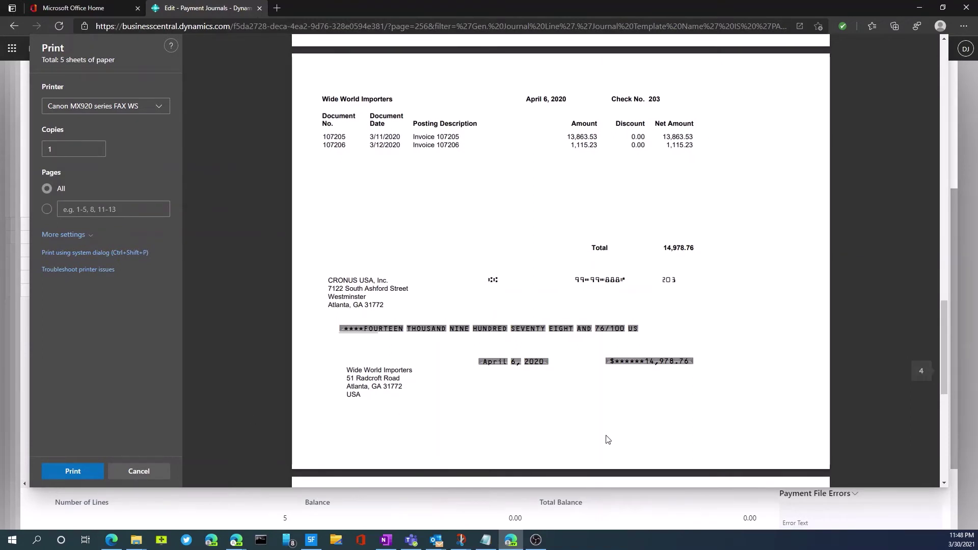
{"action": "left_click", "coordinate": [131, 473]}
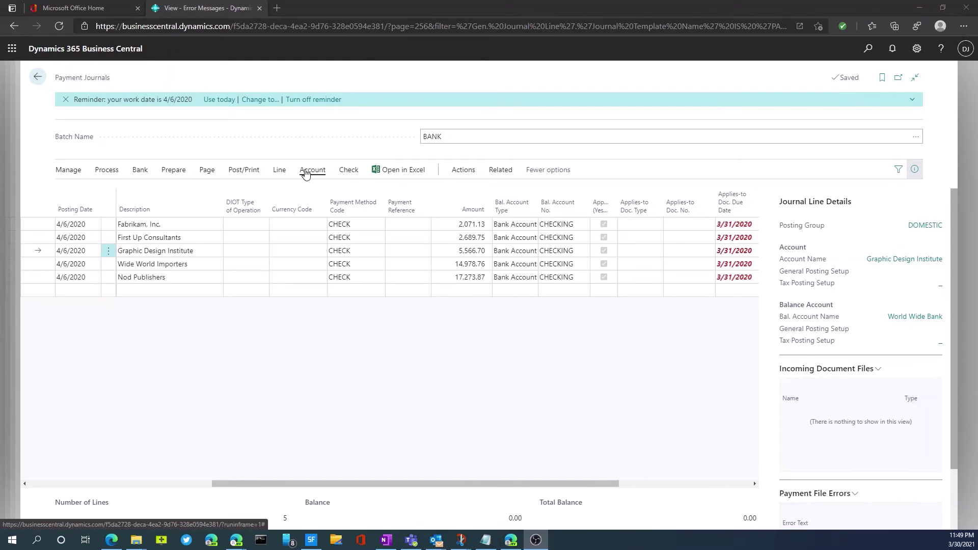
Void check 202 for Graphic Design Institute and confirm with Yes.
{"action": "left_click", "coordinate": [351, 174]}
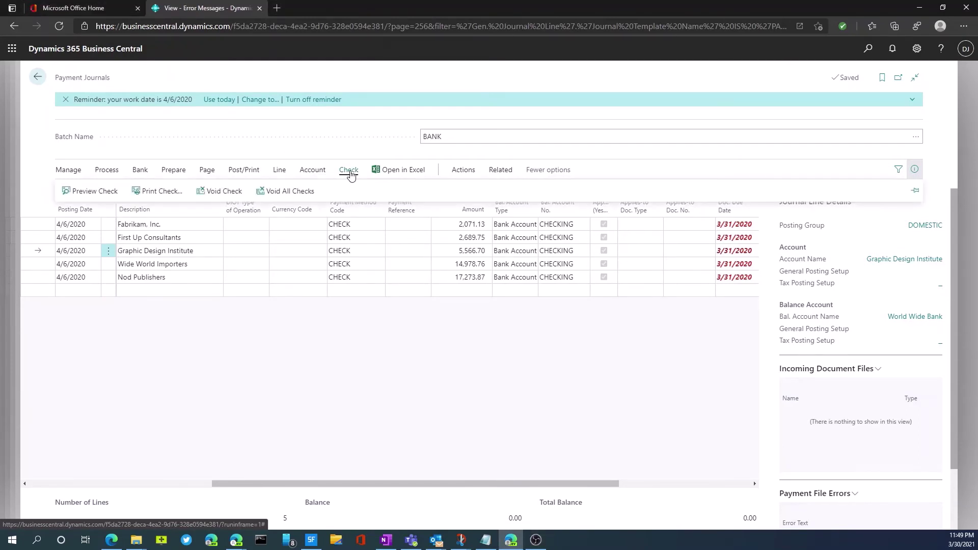
{"action": "left_click", "coordinate": [214, 196]}
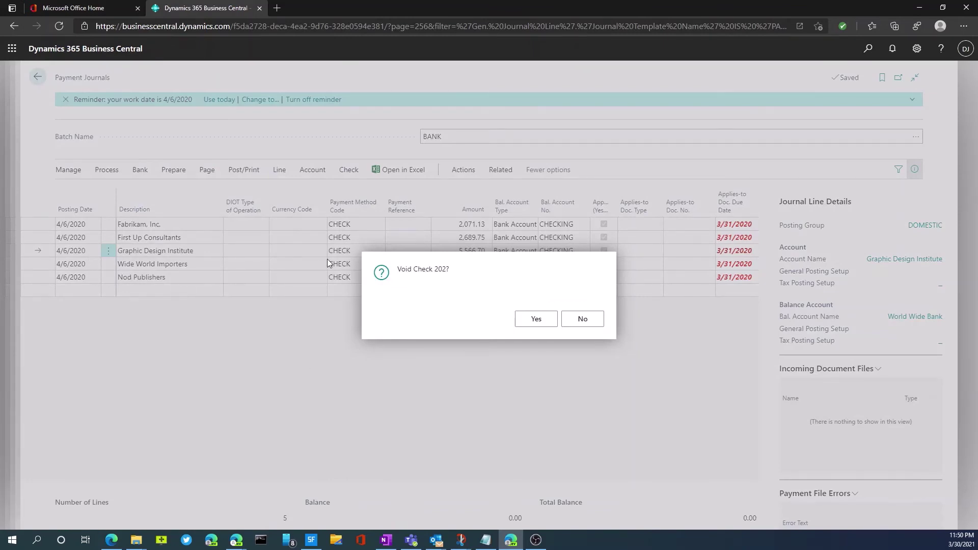
{"action": "left_click", "coordinate": [529, 319]}
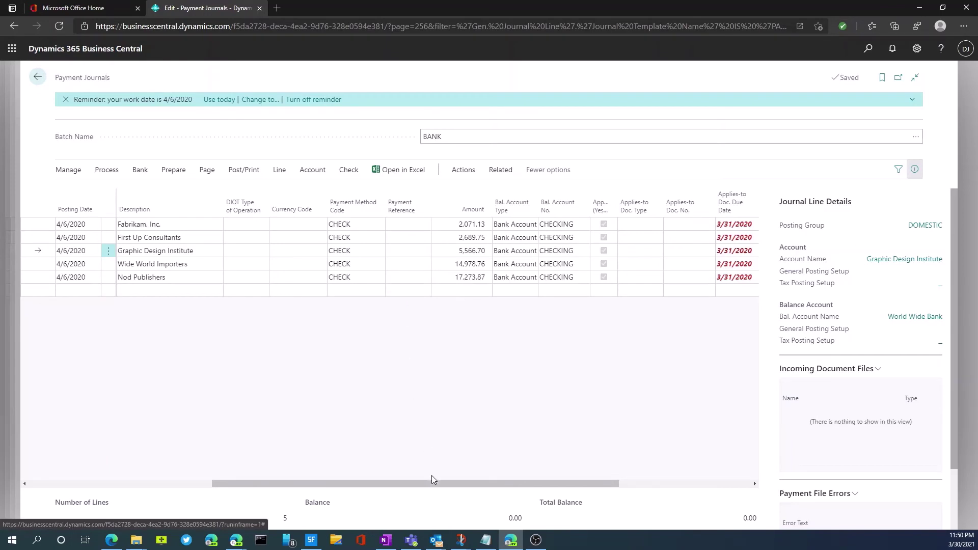
Print replacement check 205 for Graphic Design Institute (5,566.70), then cancel the browser print dialog.
{"action": "left_click_drag", "start_coordinate": [432, 482], "coordinate": [399, 483]}
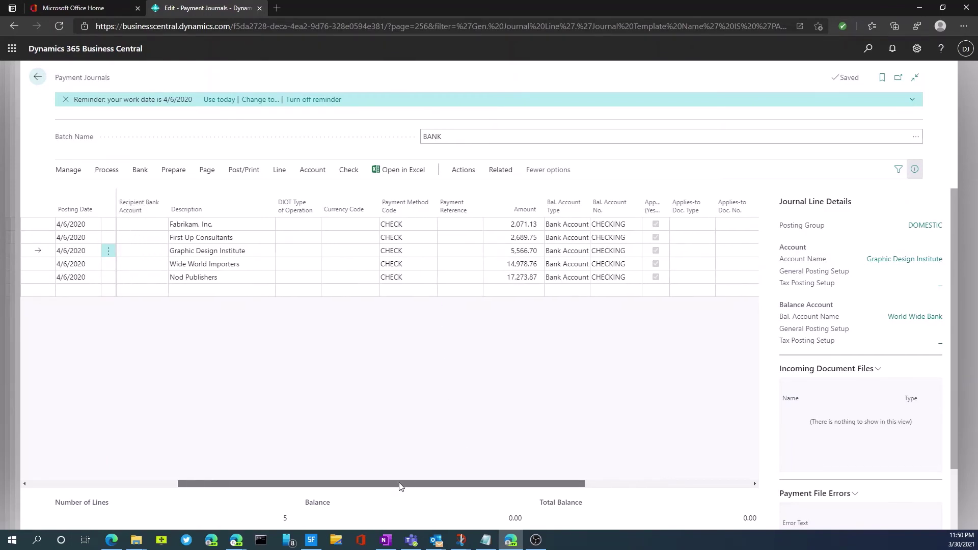
{"action": "left_click", "coordinate": [349, 169]}
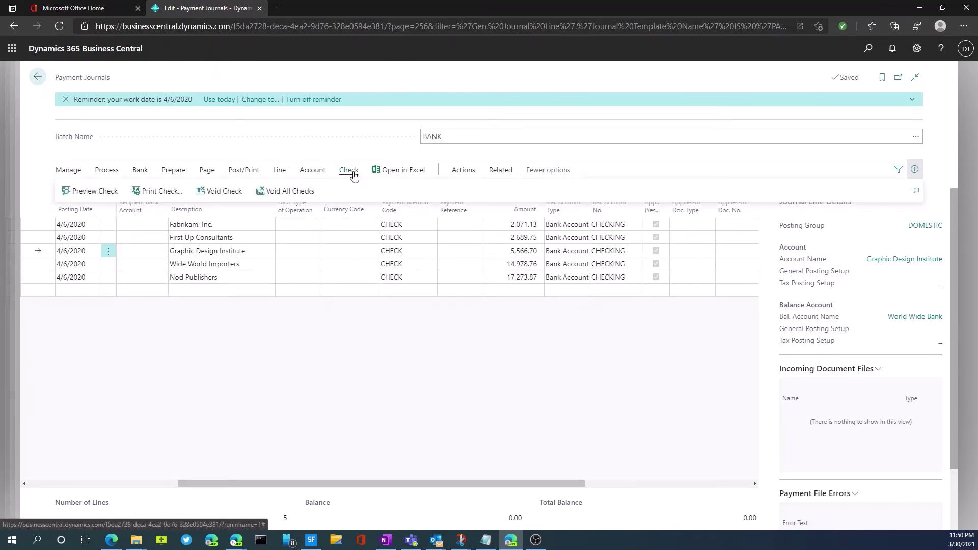
{"action": "left_click", "coordinate": [156, 196]}
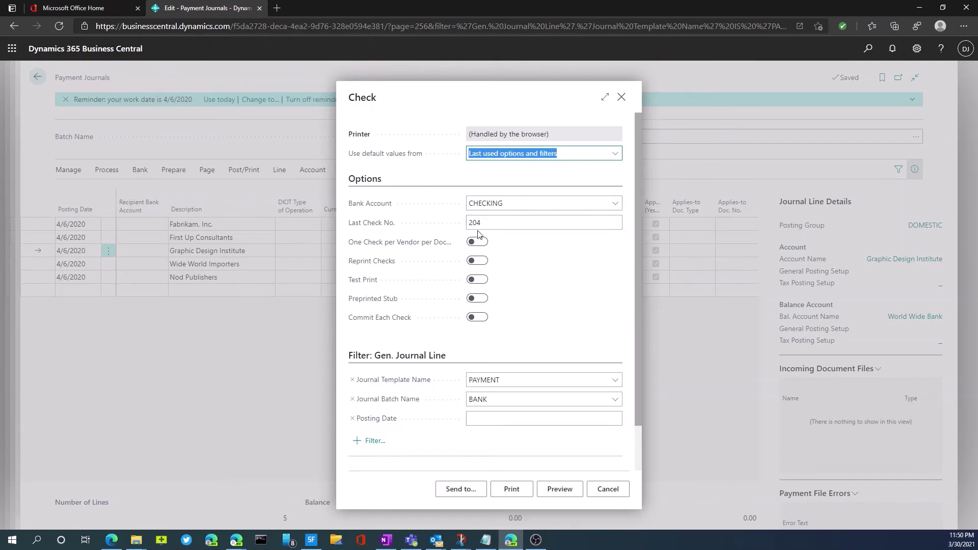
{"action": "left_click", "coordinate": [507, 491]}
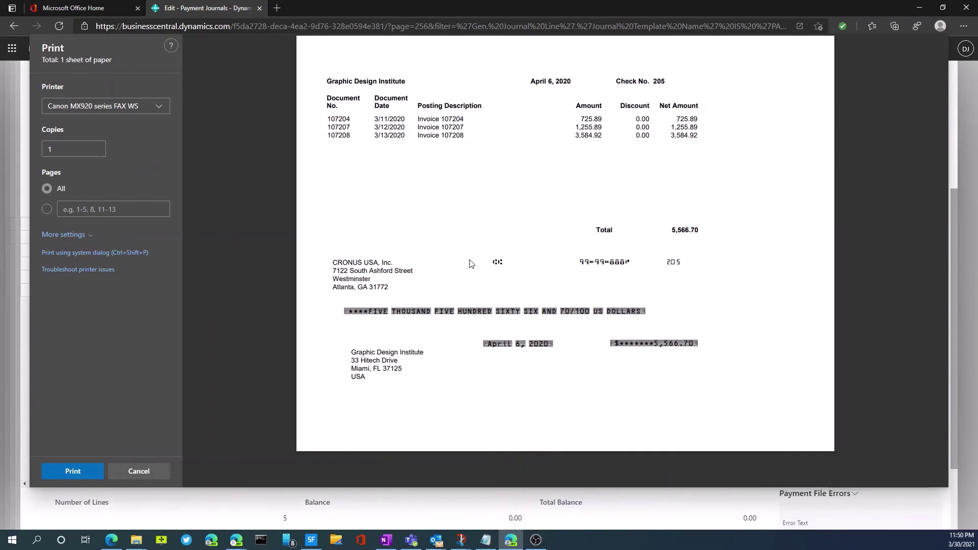
{"action": "left_click", "coordinate": [141, 472]}
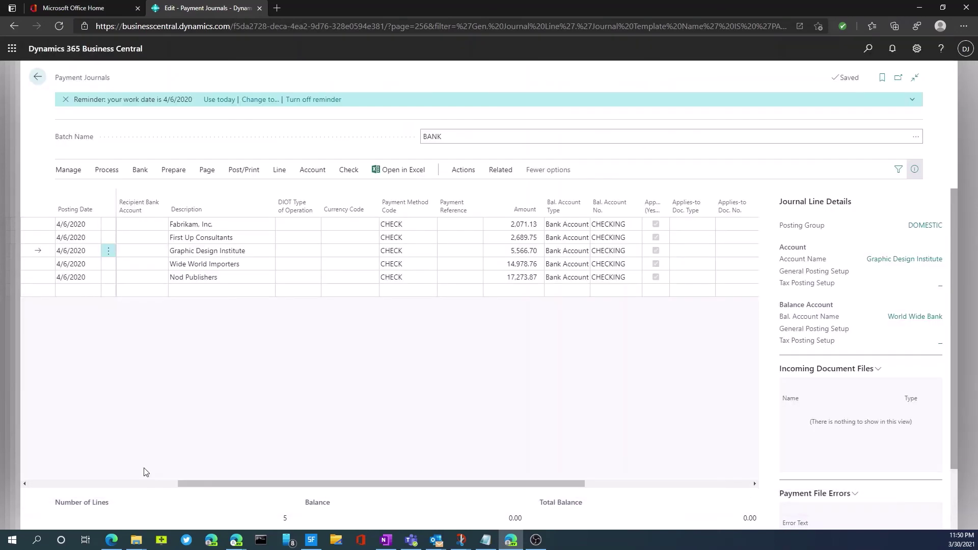
Post the BANK journal lines via Post/Print > Post, confirming and acknowledging the success message.
{"action": "left_click", "coordinate": [230, 173]}
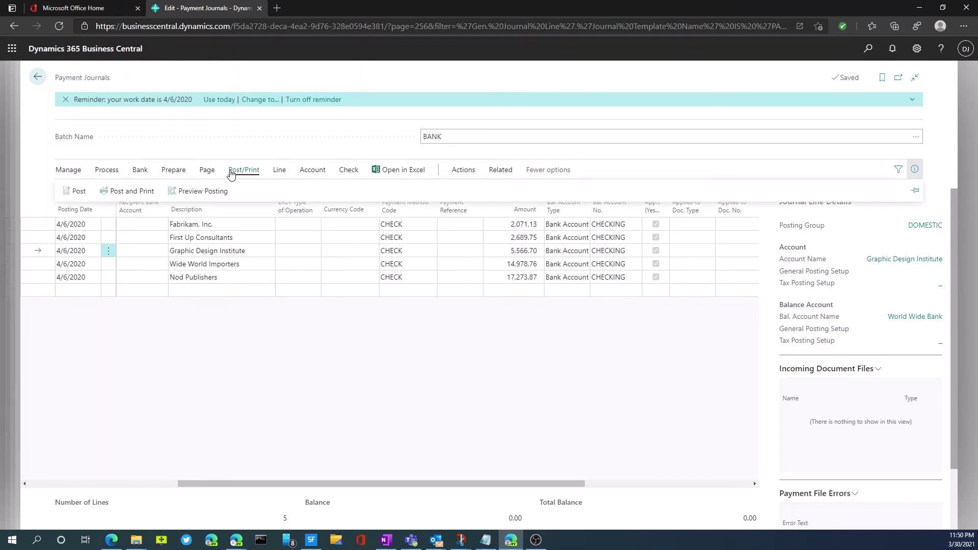
{"action": "left_click", "coordinate": [72, 192]}
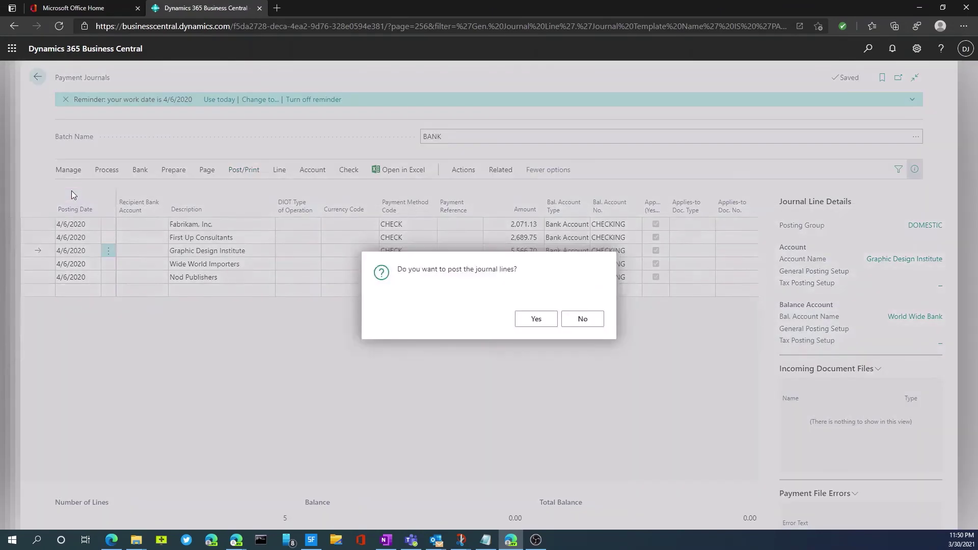
{"action": "left_click", "coordinate": [536, 323]}
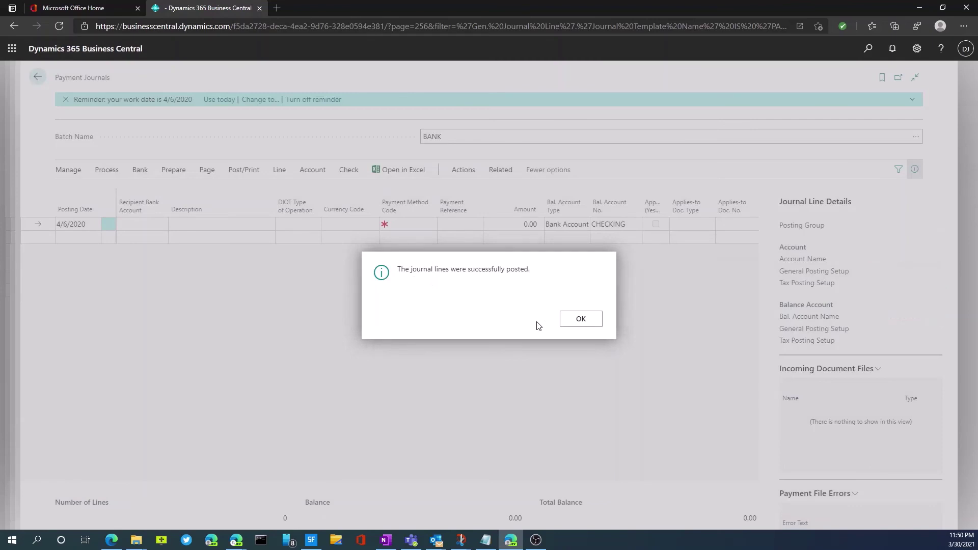
{"action": "left_click", "coordinate": [575, 327]}
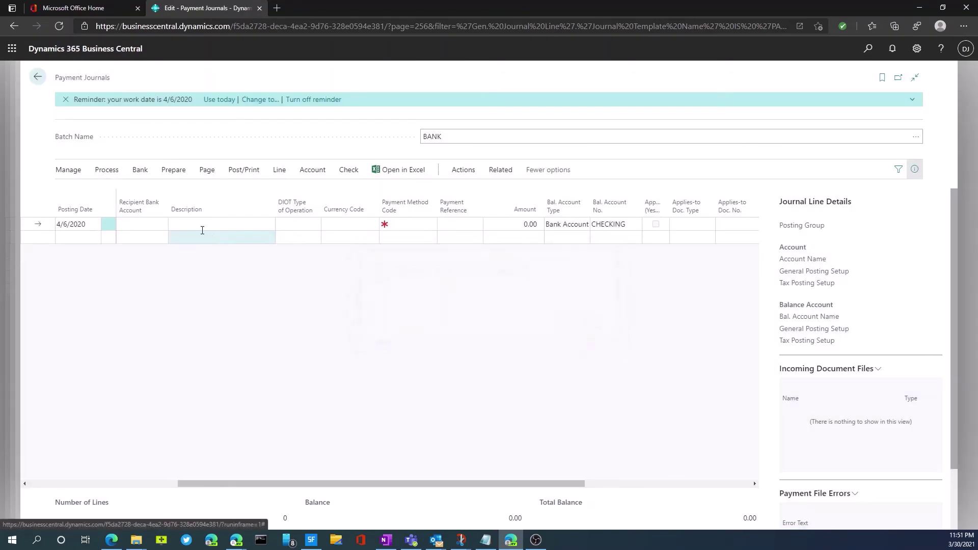